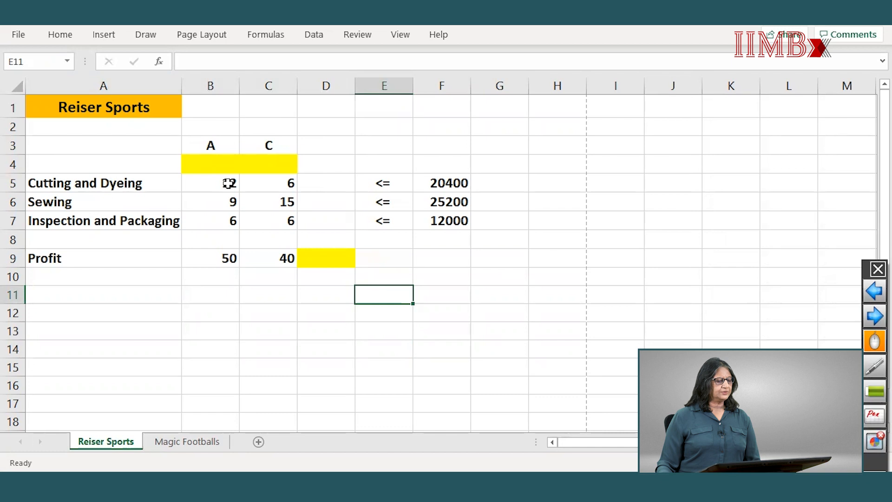
- Examine the per-unit requirements, the available limits and the unit profits of products A and C in the Reiser Sports model
click(229, 184)
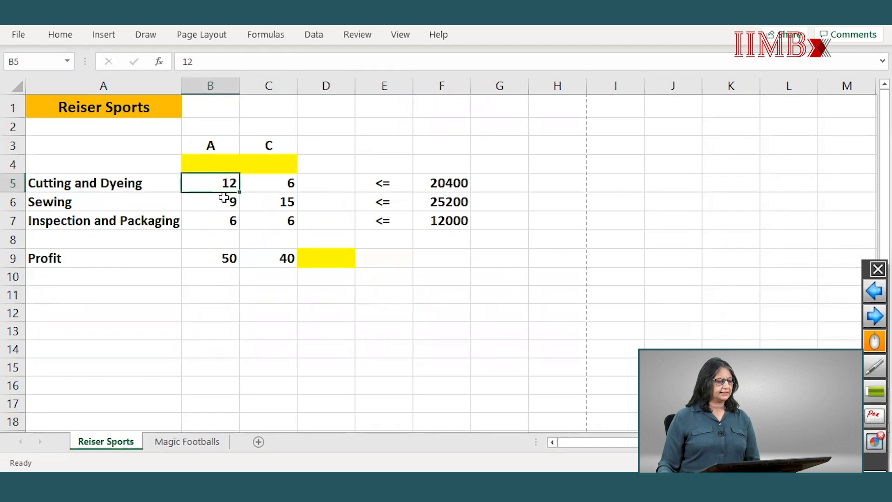
click(222, 199)
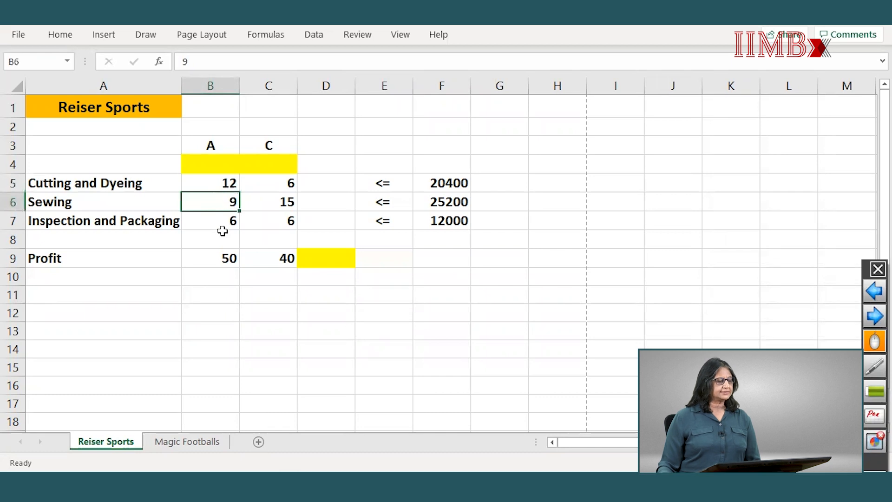
click(223, 212)
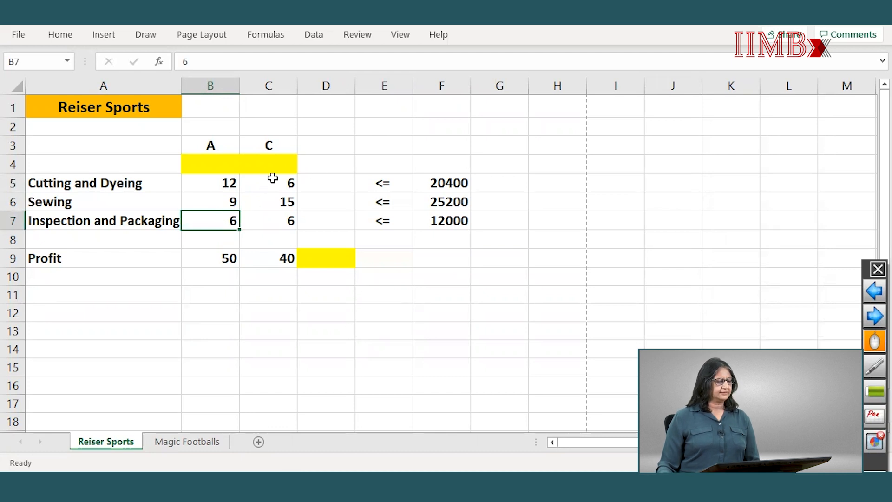
click(273, 179)
click(275, 201)
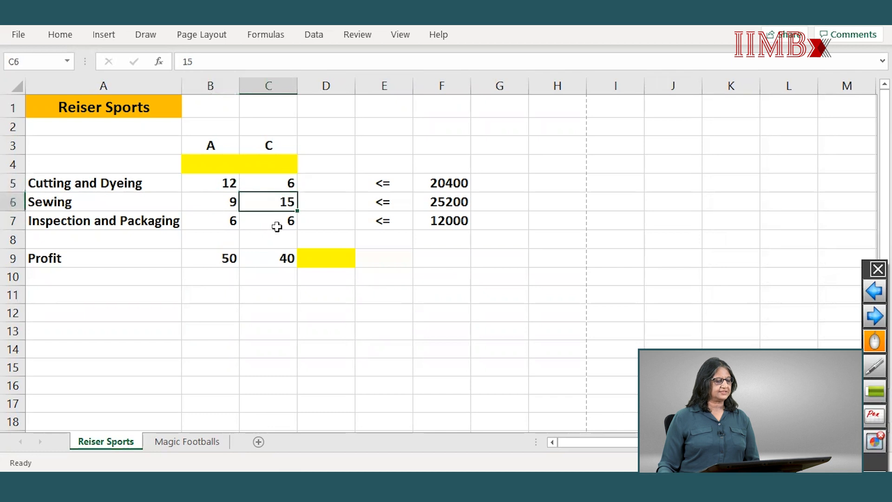
click(275, 225)
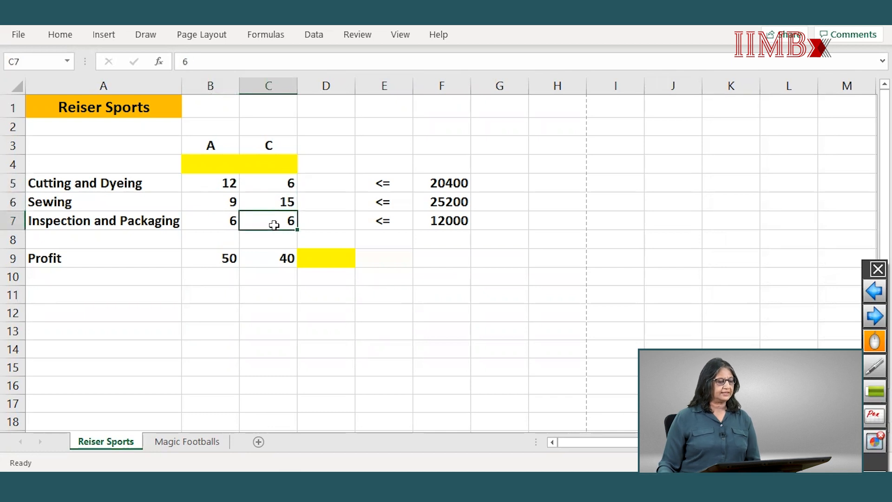
click(448, 182)
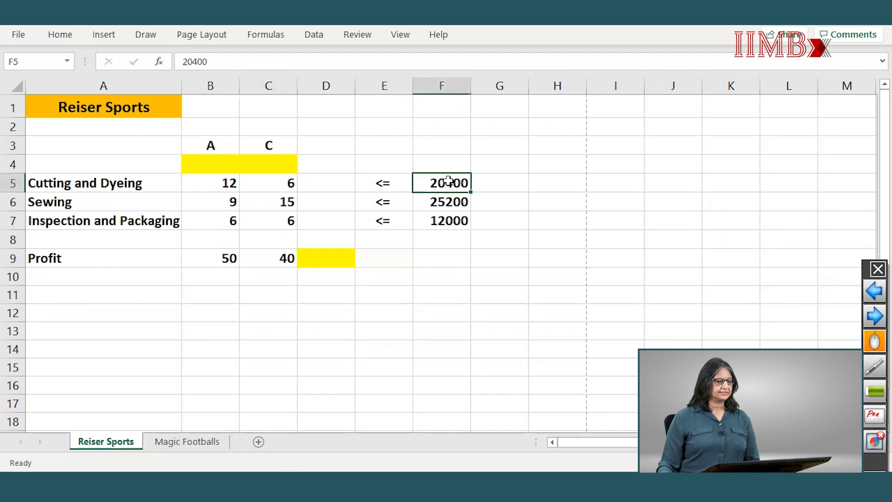
click(451, 201)
click(455, 221)
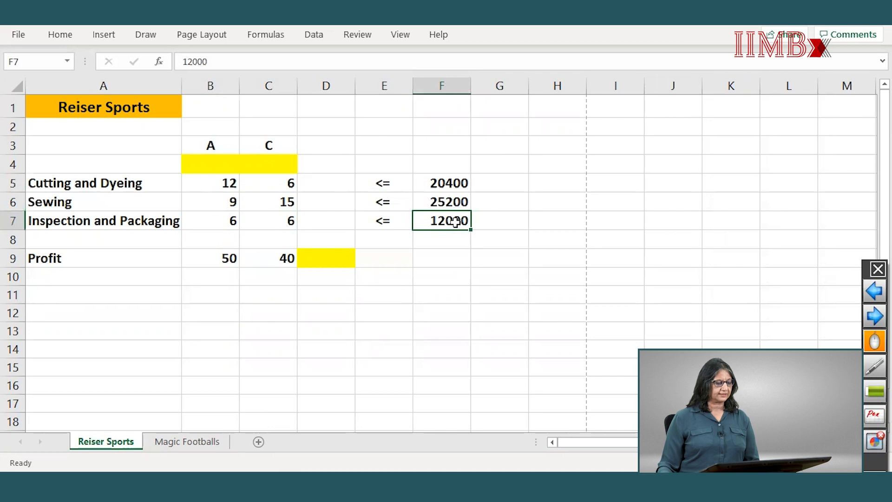
click(215, 257)
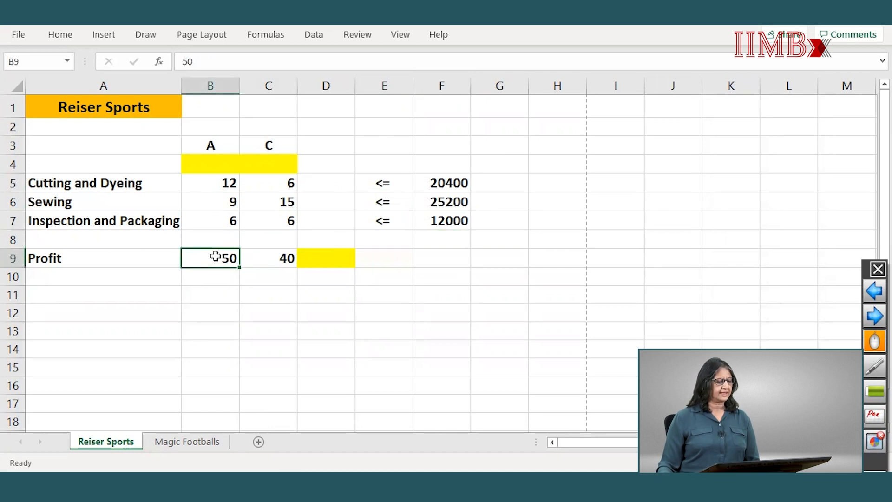
click(291, 259)
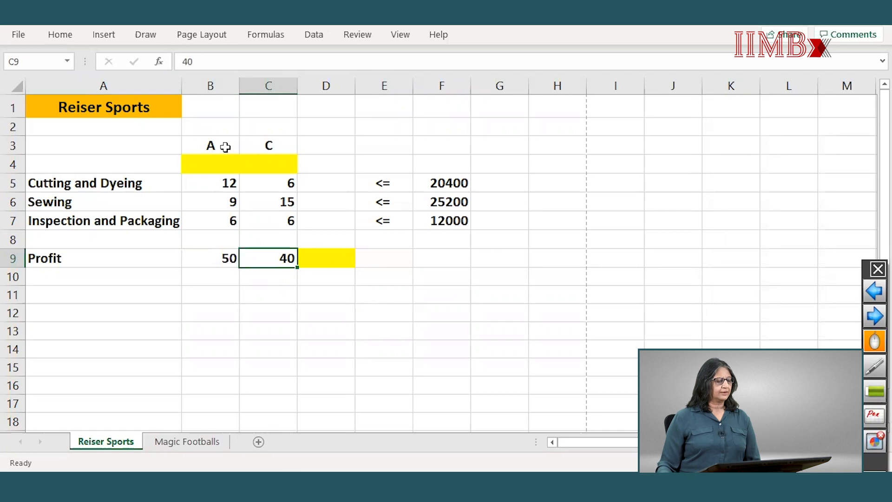
- Examine the empty decision cells B4 and C4 and the Cutting and Dyeing constraint in row 5
click(338, 184)
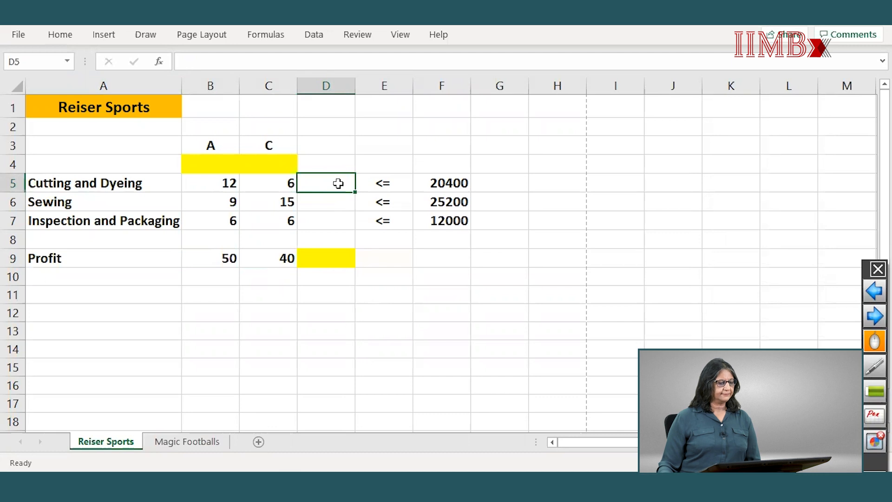
click(193, 165)
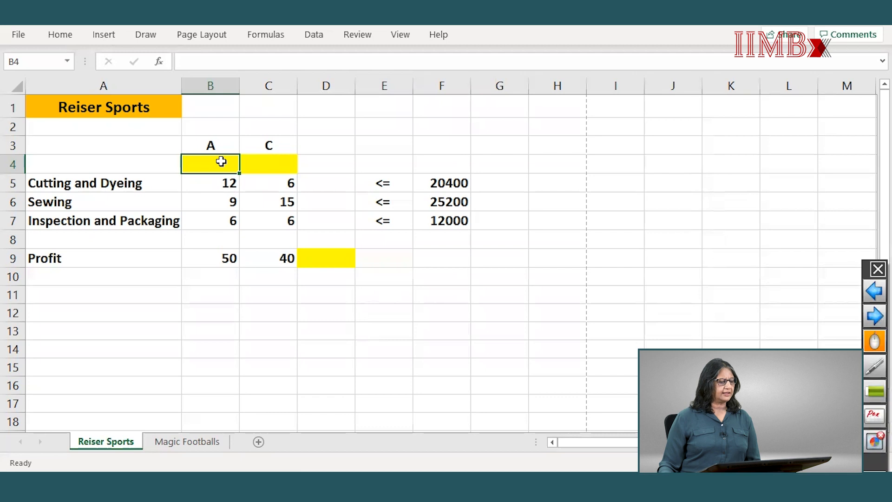
click(271, 165)
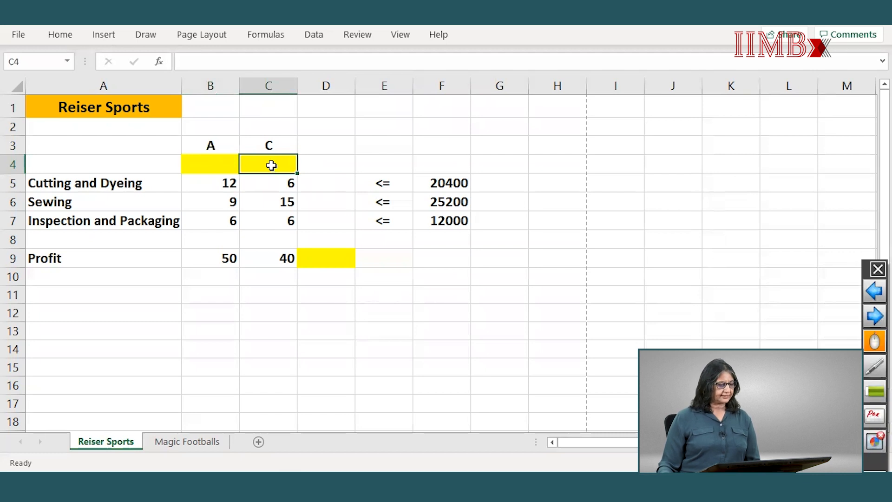
click(213, 159)
click(268, 161)
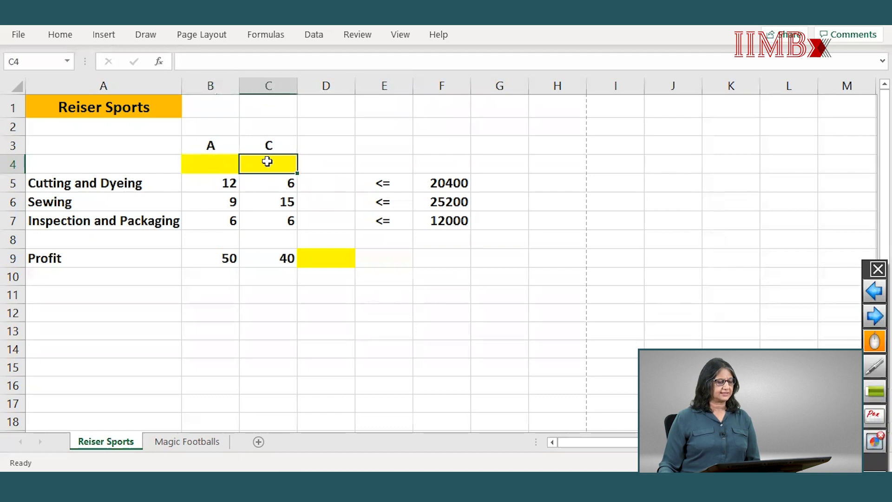
click(219, 159)
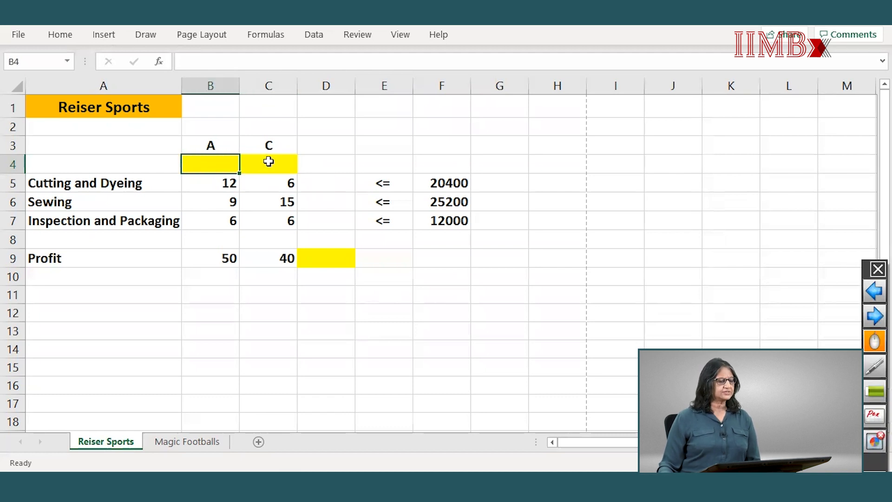
click(269, 161)
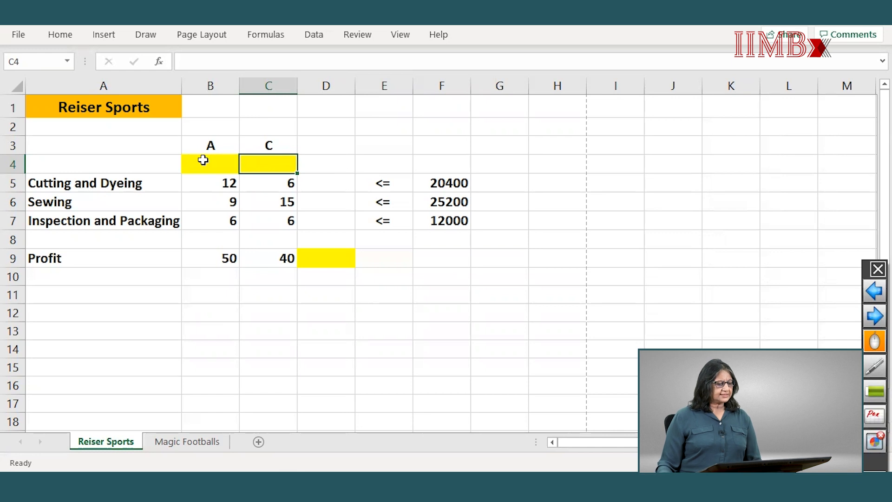
click(334, 185)
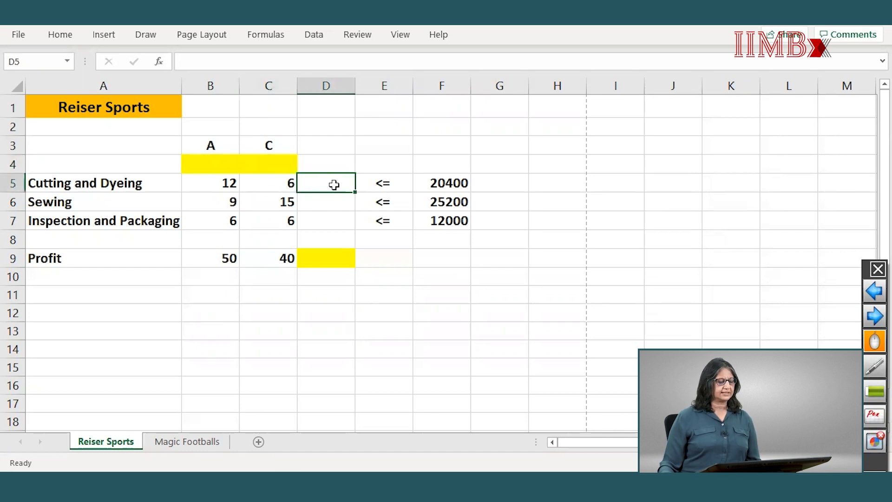
click(403, 182)
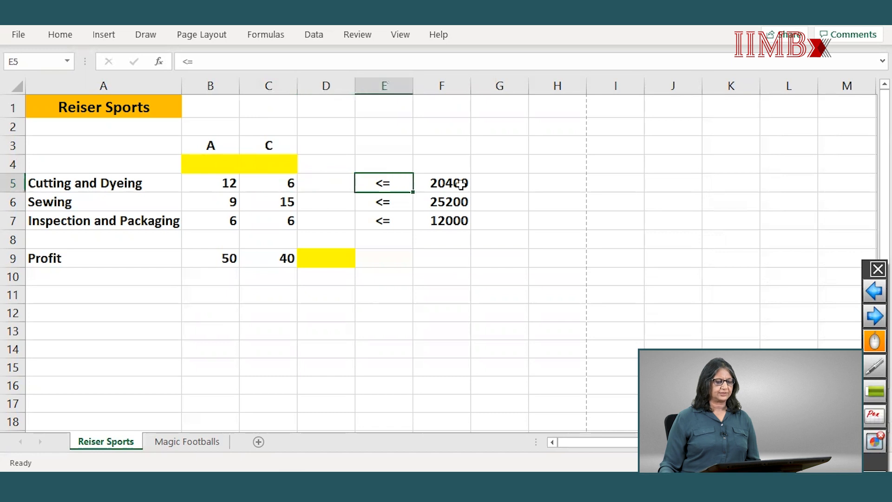
click(461, 184)
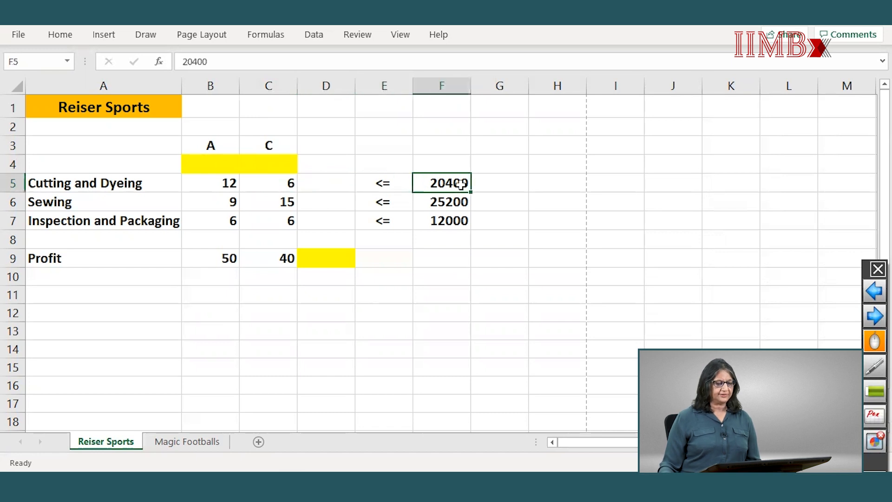
- Enter the Cutting and Dyeing usage formula =B5*B4+C5*C4 in cell D5
click(337, 186)
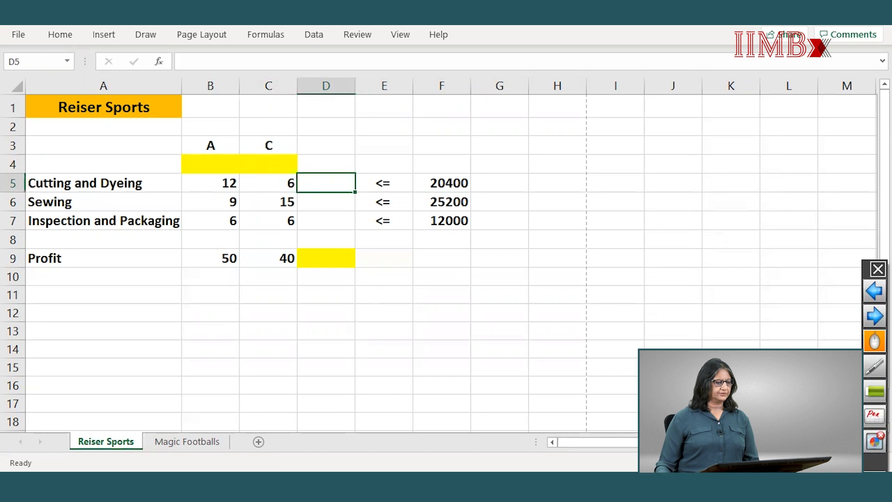
text(=)
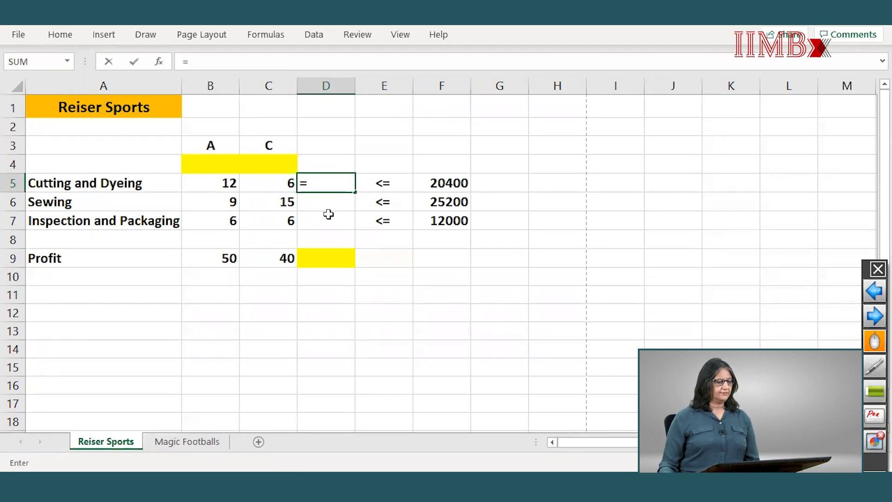
click(192, 184)
text(*)
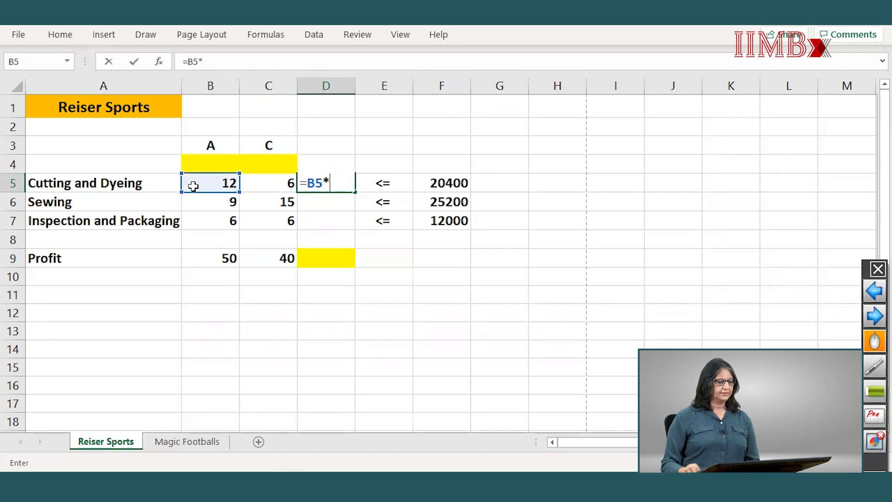
click(217, 166)
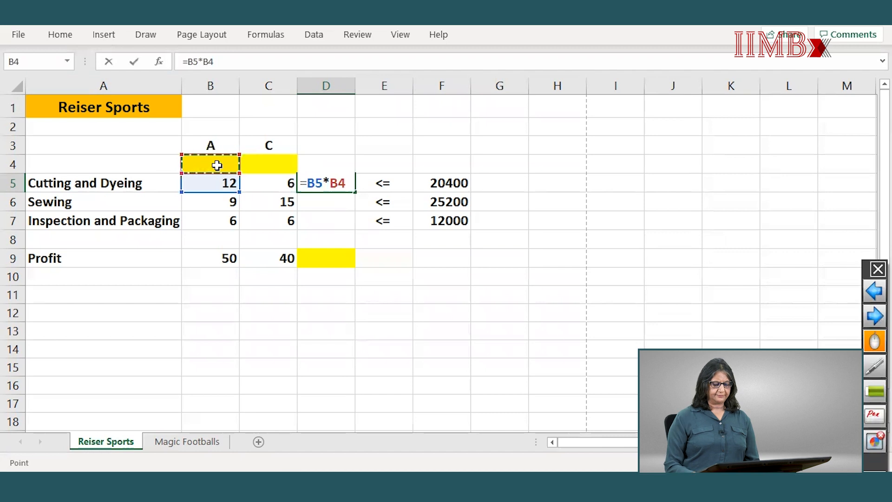
text(+)
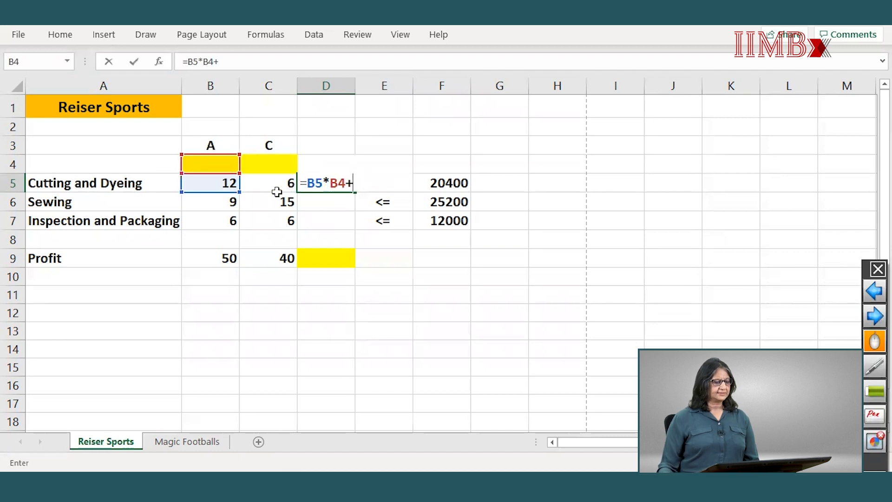
click(276, 194)
click(272, 181)
text(*)
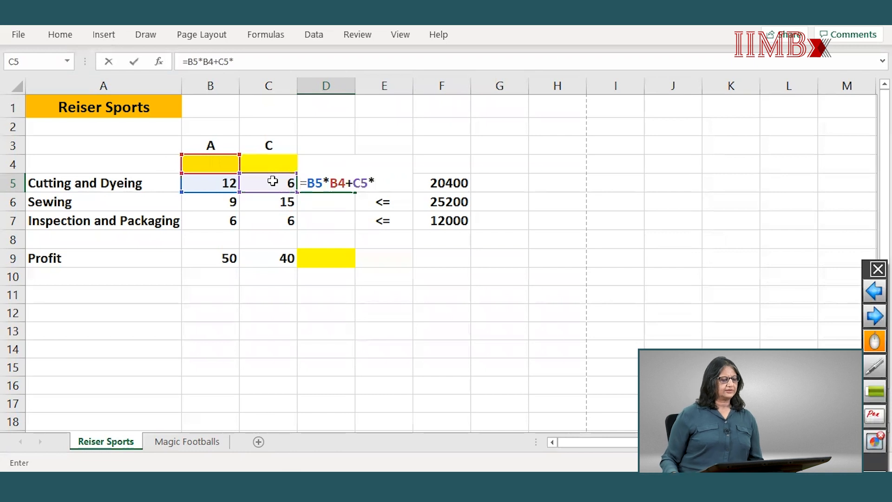
click(268, 154)
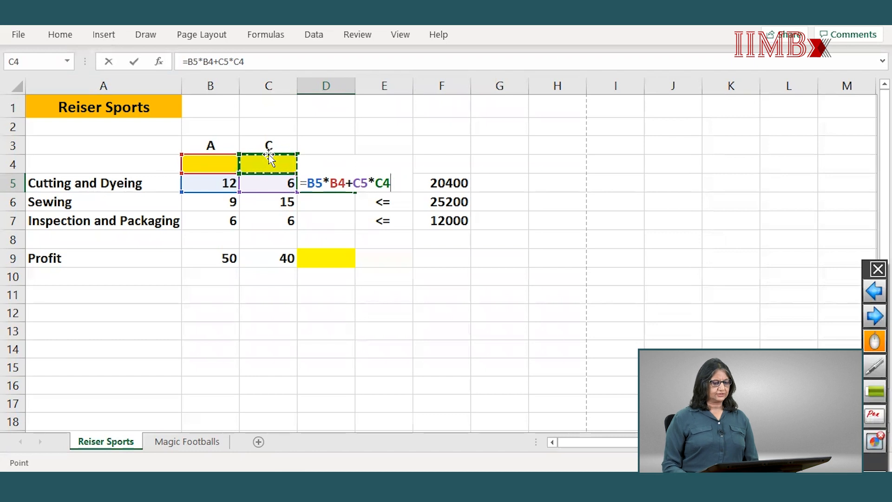
key(Return)
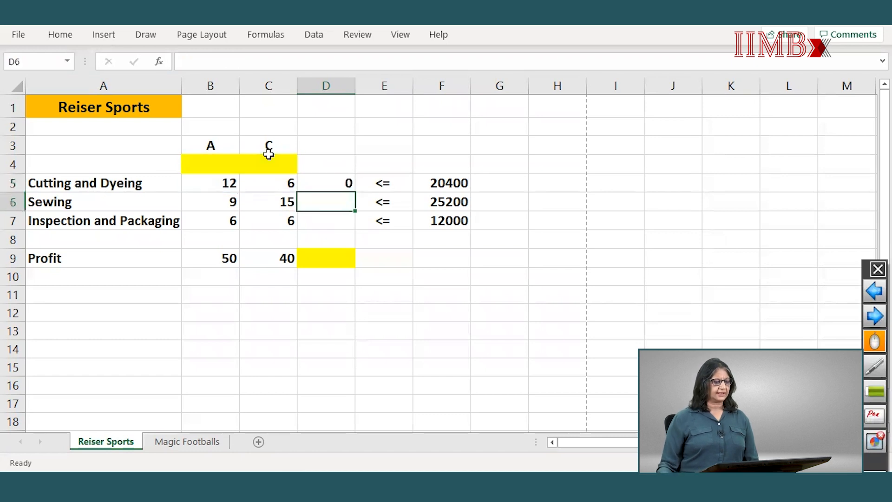
- Enter a trial quantity of 1 for both products in decision cells B4 and C4
click(372, 178)
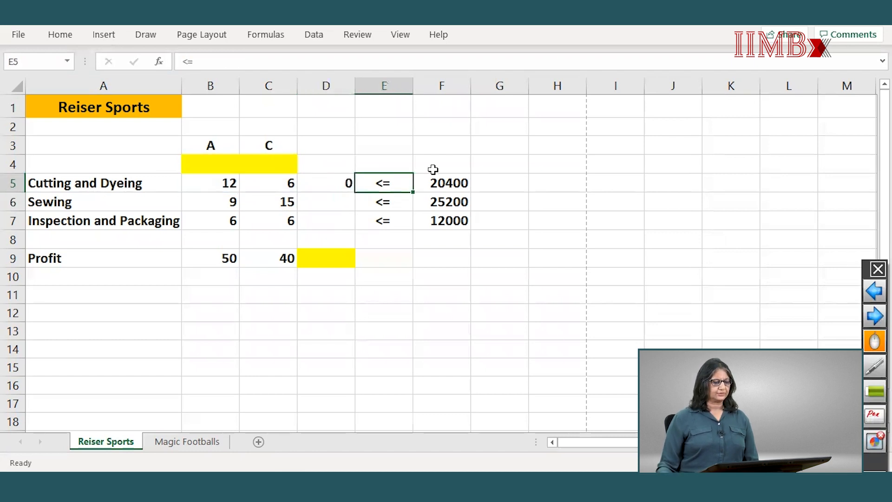
click(453, 182)
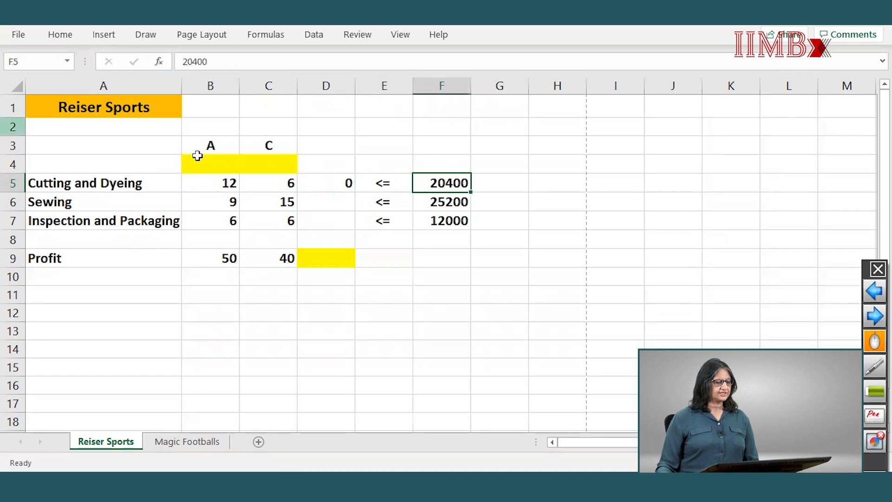
click(197, 156)
text(1)
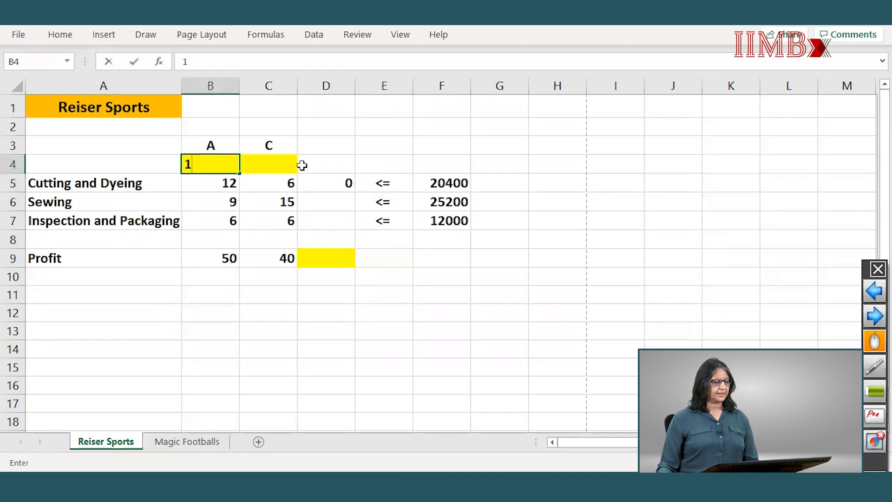
click(289, 164)
text(1)
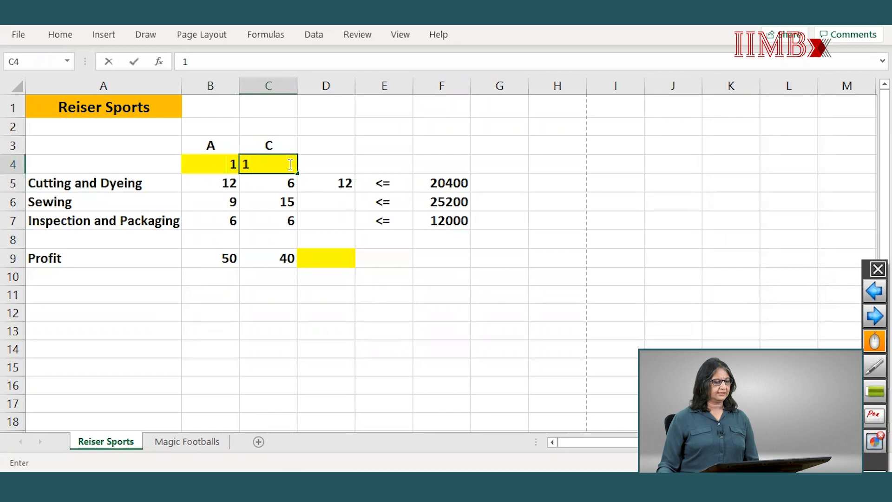
click(433, 258)
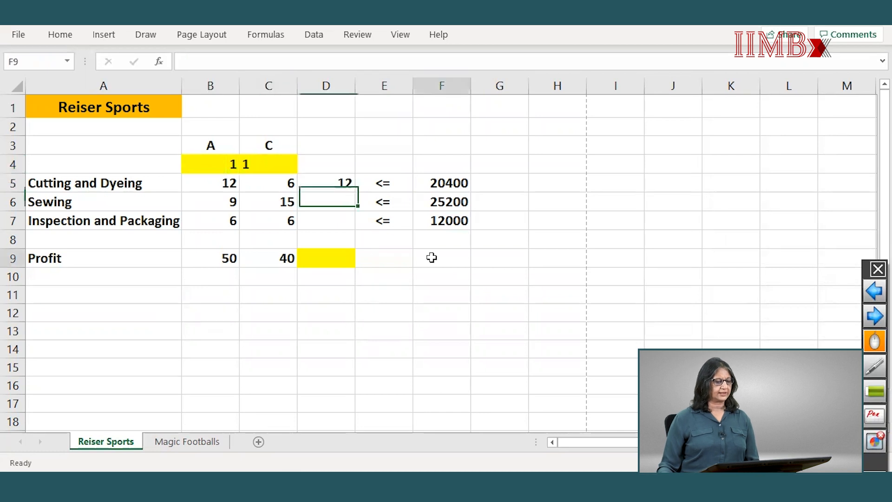
- Make the decision-cell references absolute in the D5 formula, =B5*$B$4+C5*$C$4, and copy it down to D6 and D7
click(333, 179)
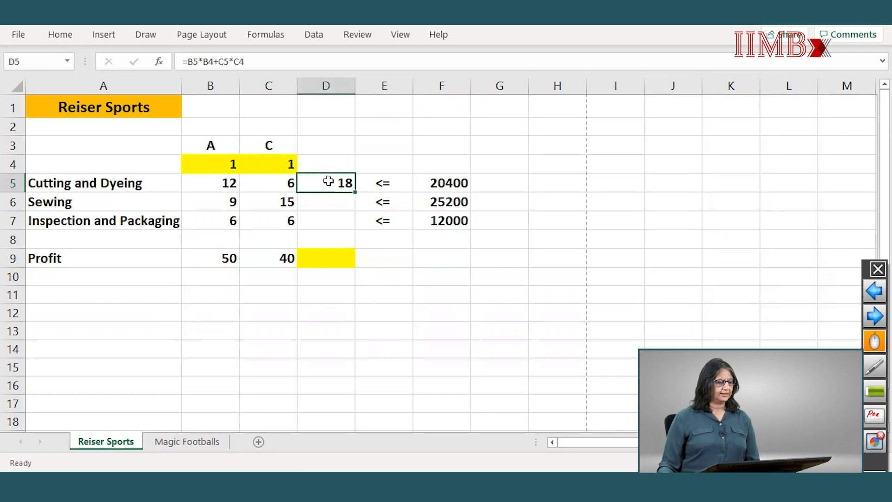
click(316, 205)
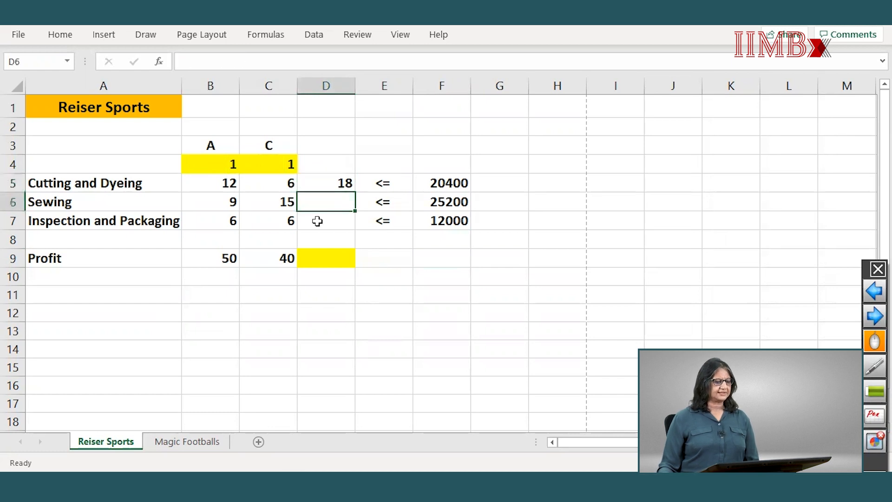
click(317, 221)
click(323, 181)
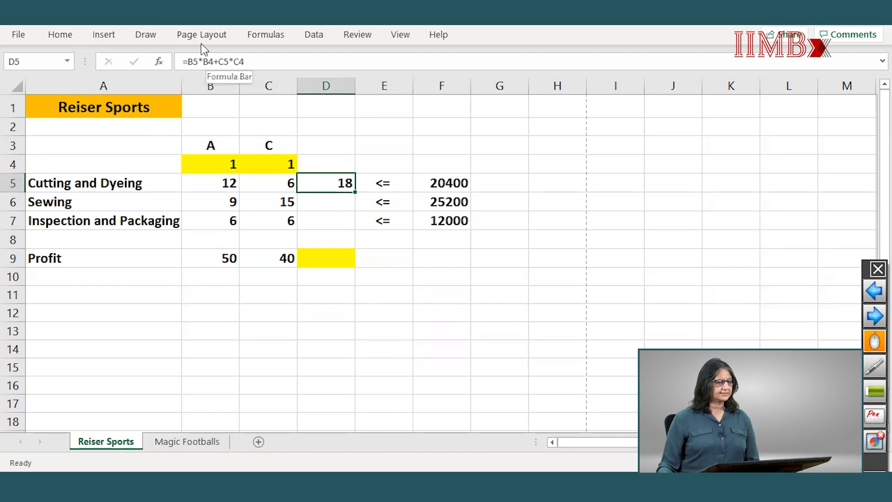
click(205, 61)
key(F4)
key(End)
key(F4)
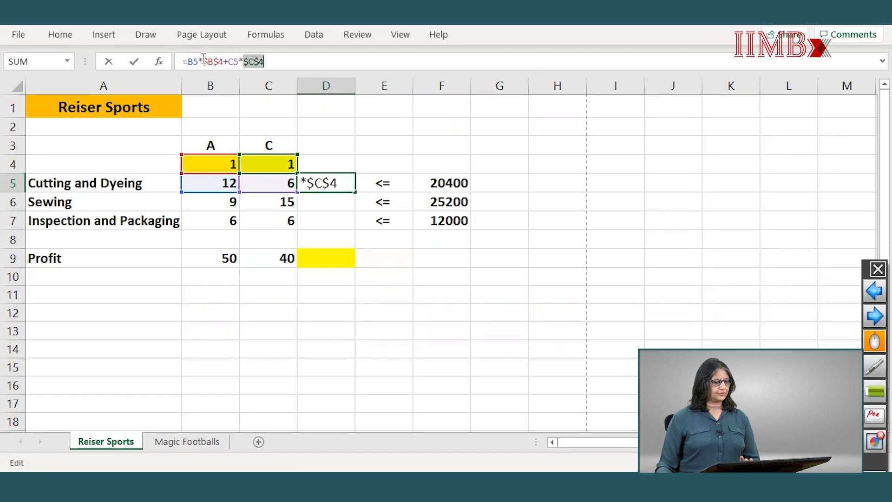
key(End)
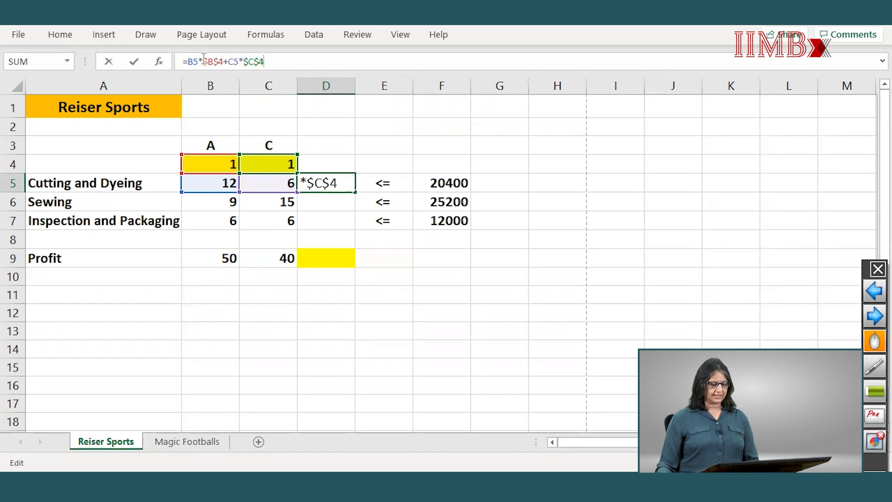
key(Return)
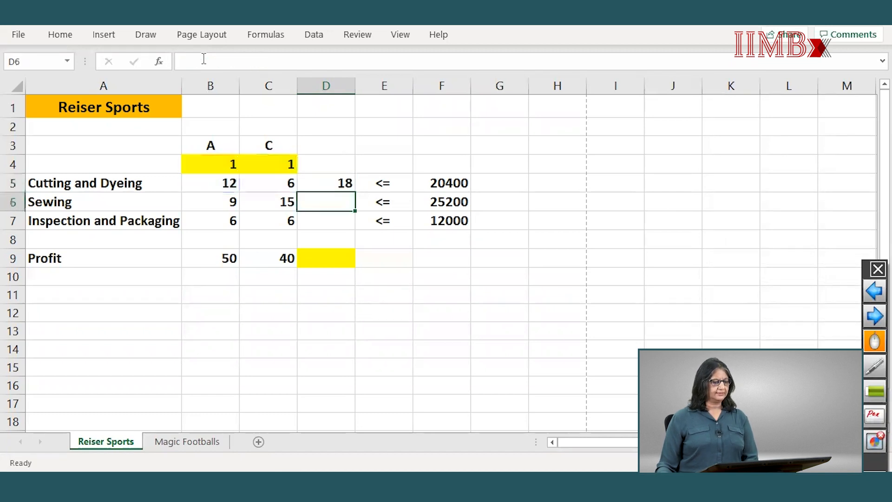
click(321, 178)
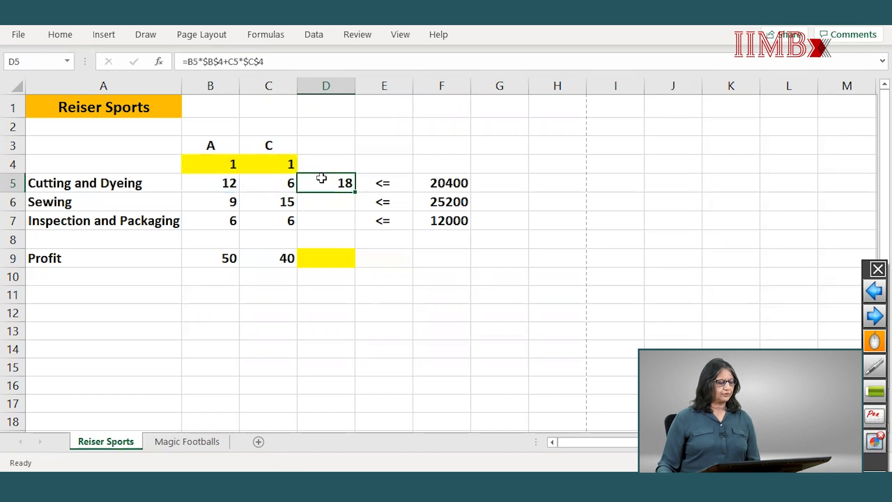
drag(355, 191, 348, 225)
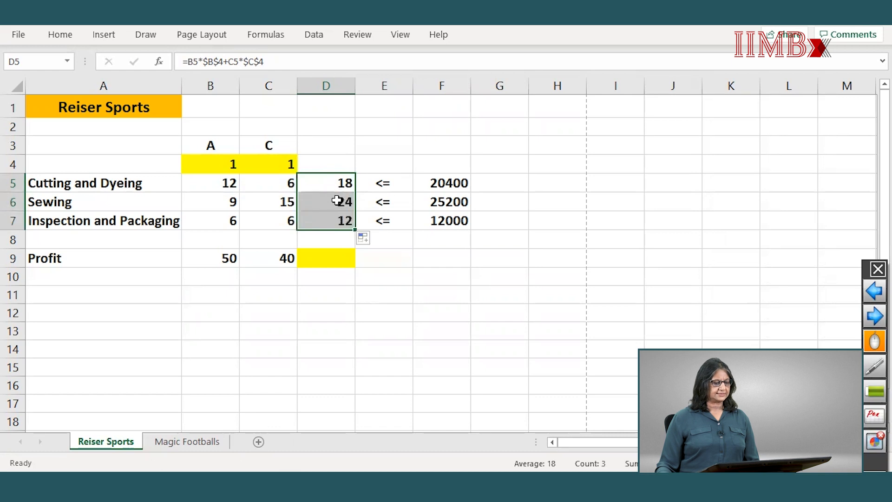
- Examine the cell references in the copied Sewing and Inspection and Packaging formulas in D6 and D7, along with their constraint signs and limits
click(338, 202)
double_click(338, 201)
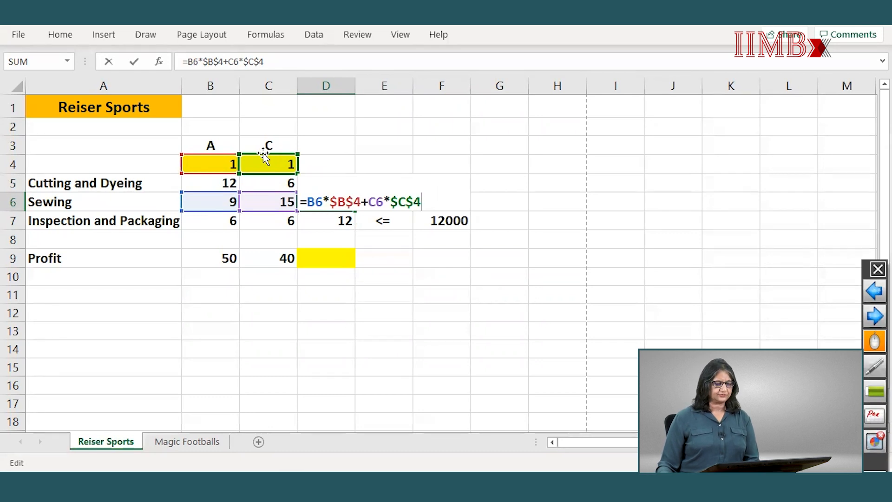
key(Return)
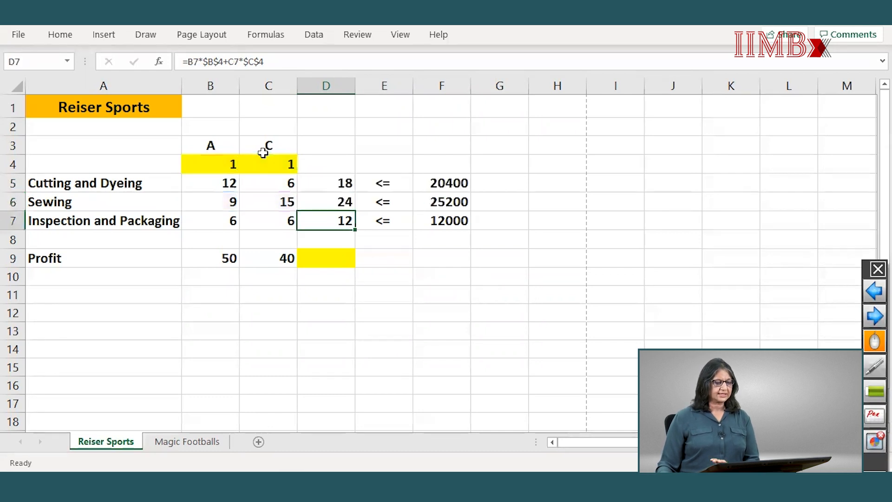
click(464, 201)
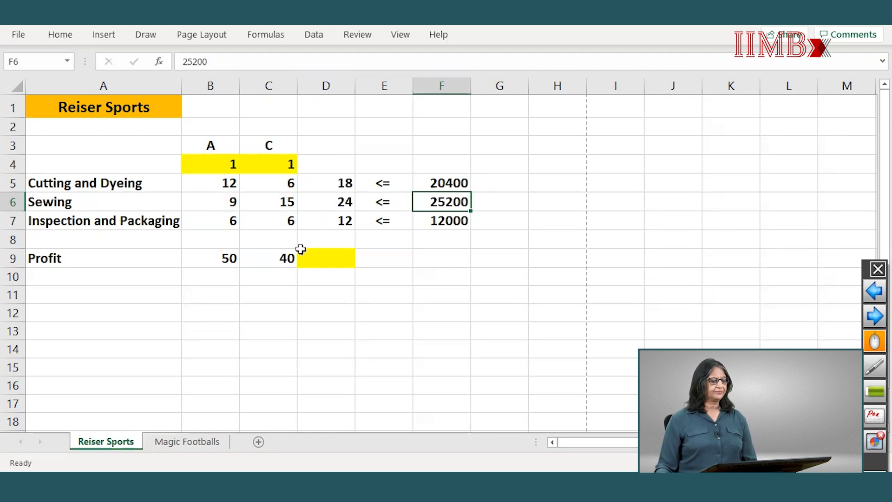
click(325, 217)
key(F2)
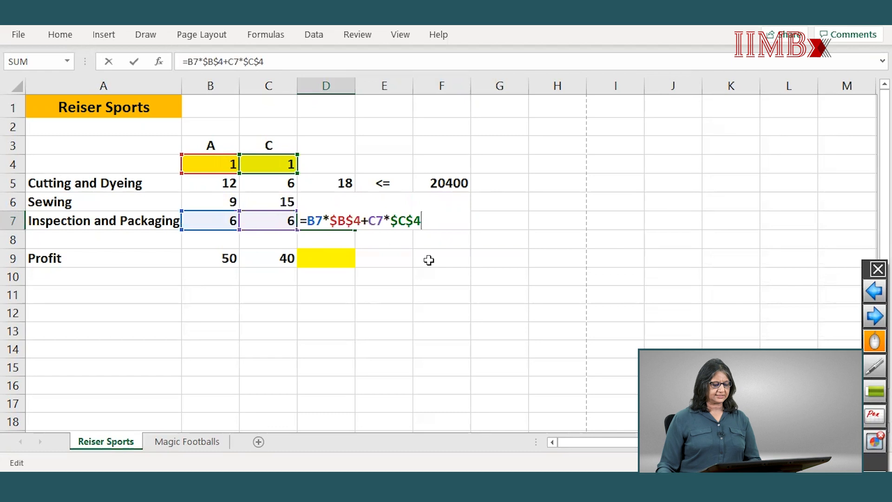
key(Return)
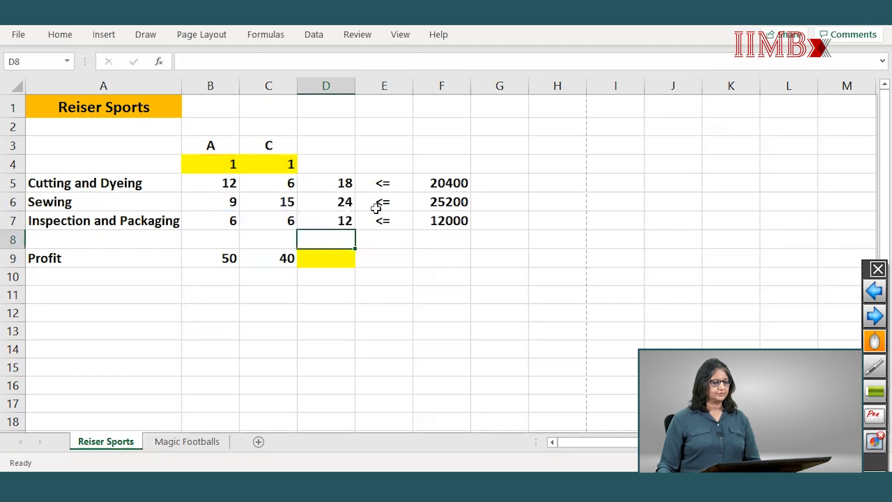
click(381, 219)
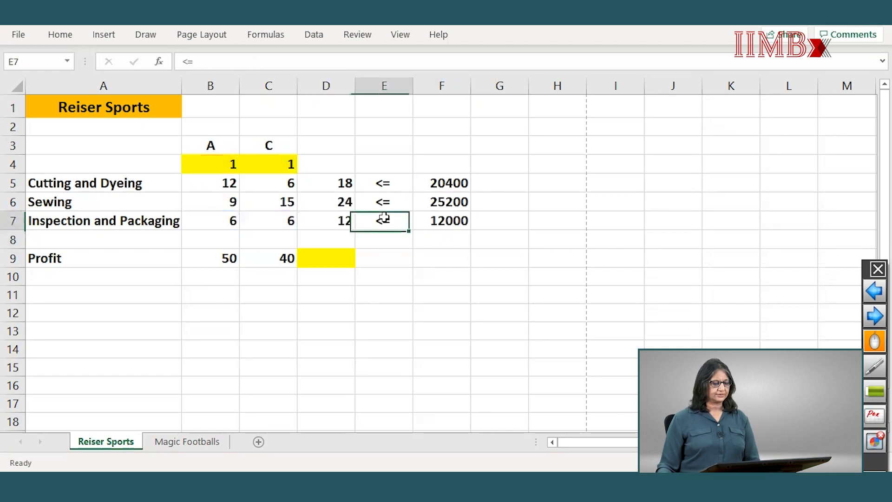